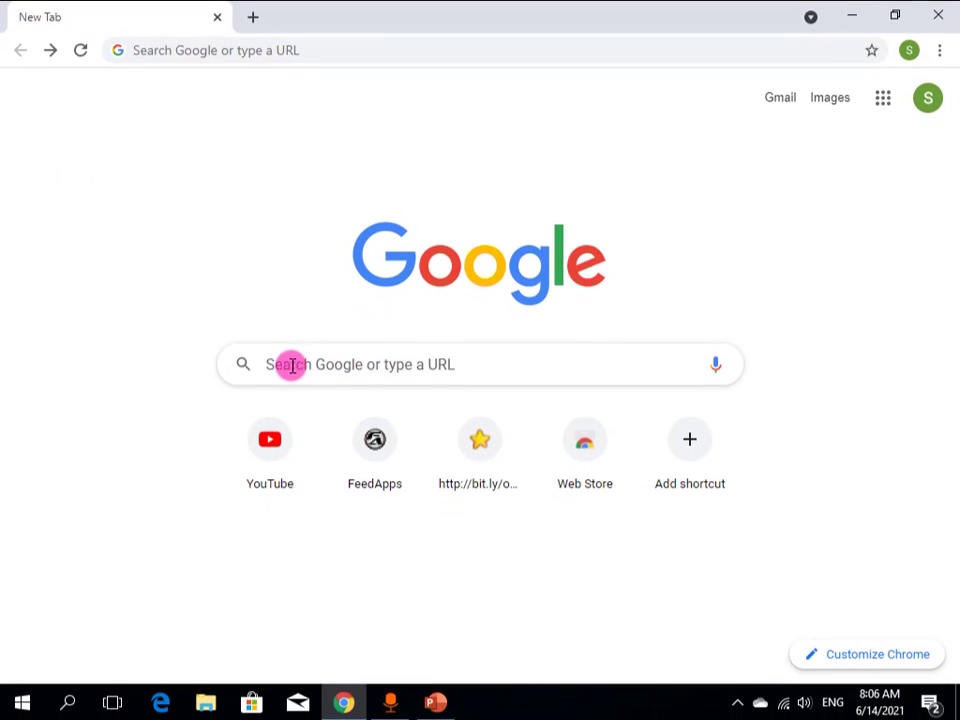
- Search for 'wps office' and open the official wps.com site, dismissing its notification prompt
click(291, 364)
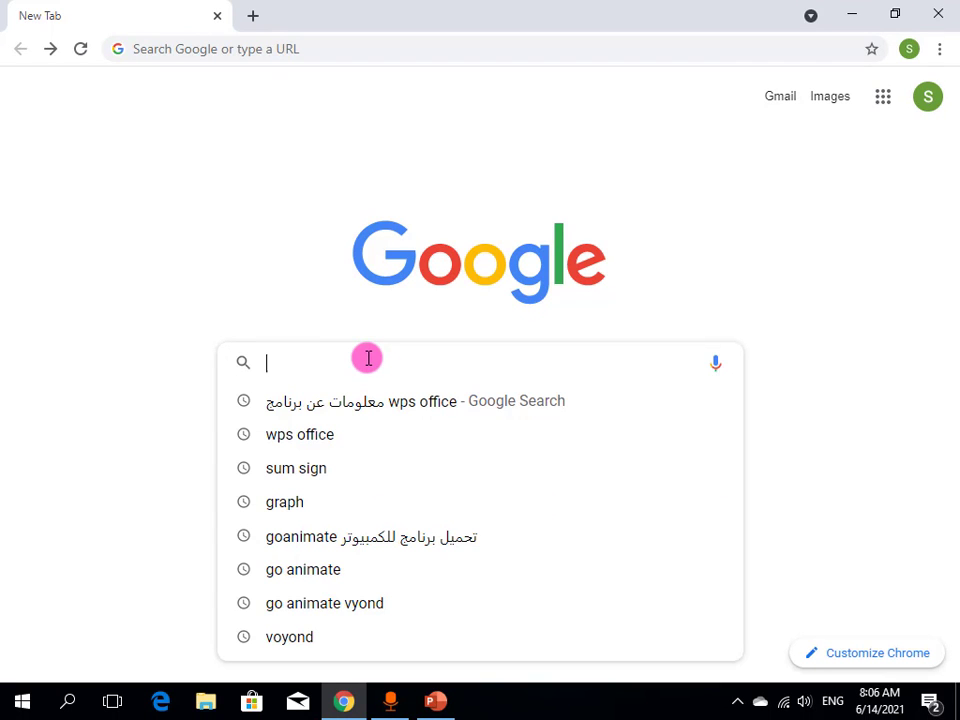
click(320, 438)
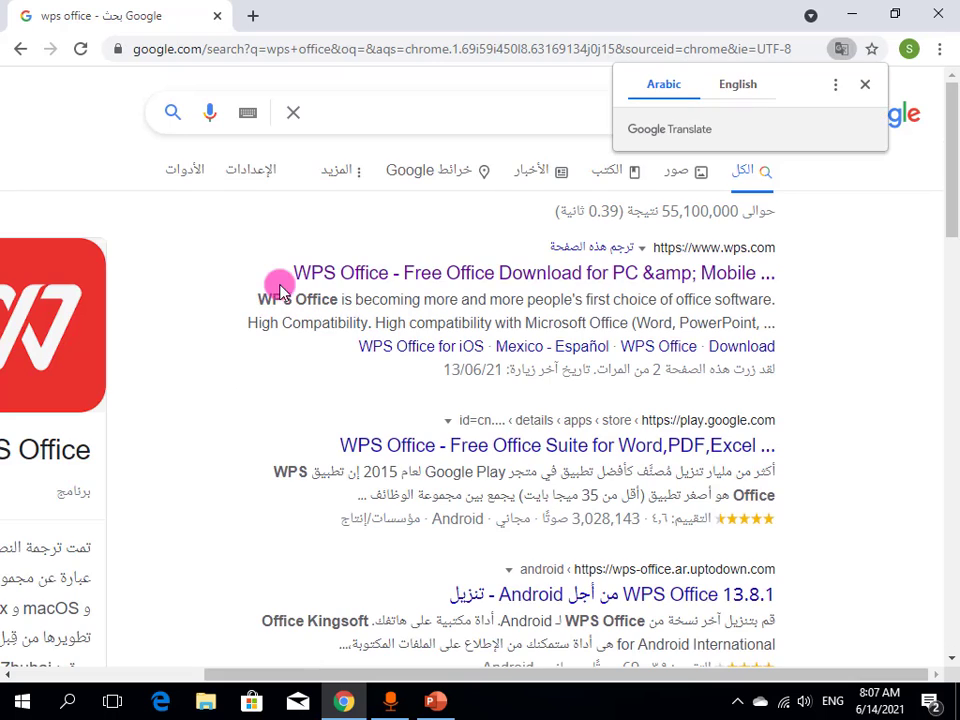
click(594, 283)
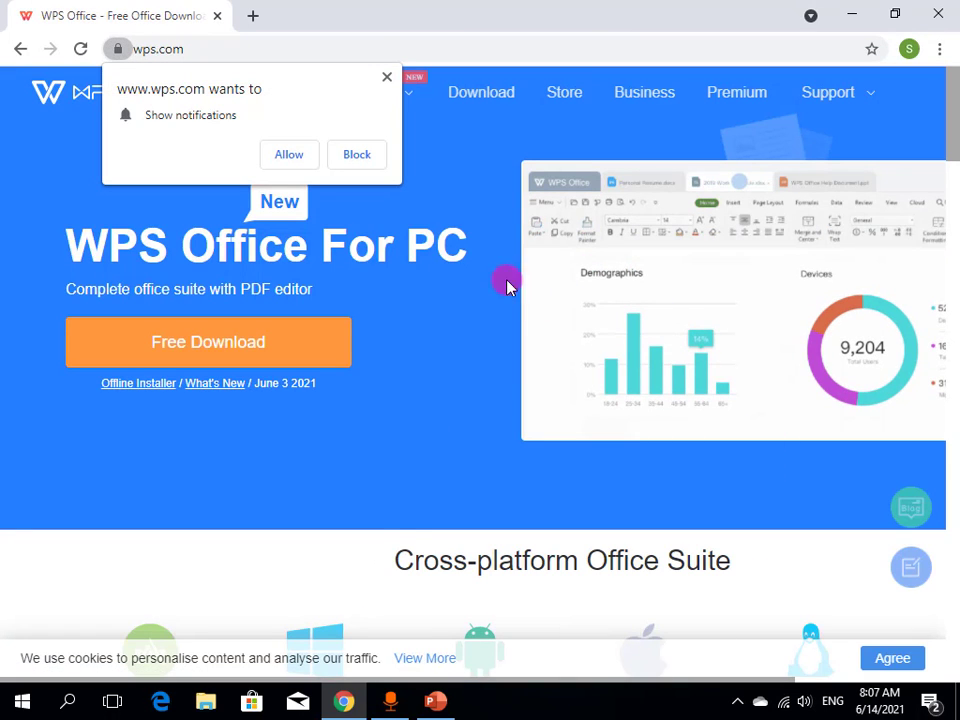
click(418, 124)
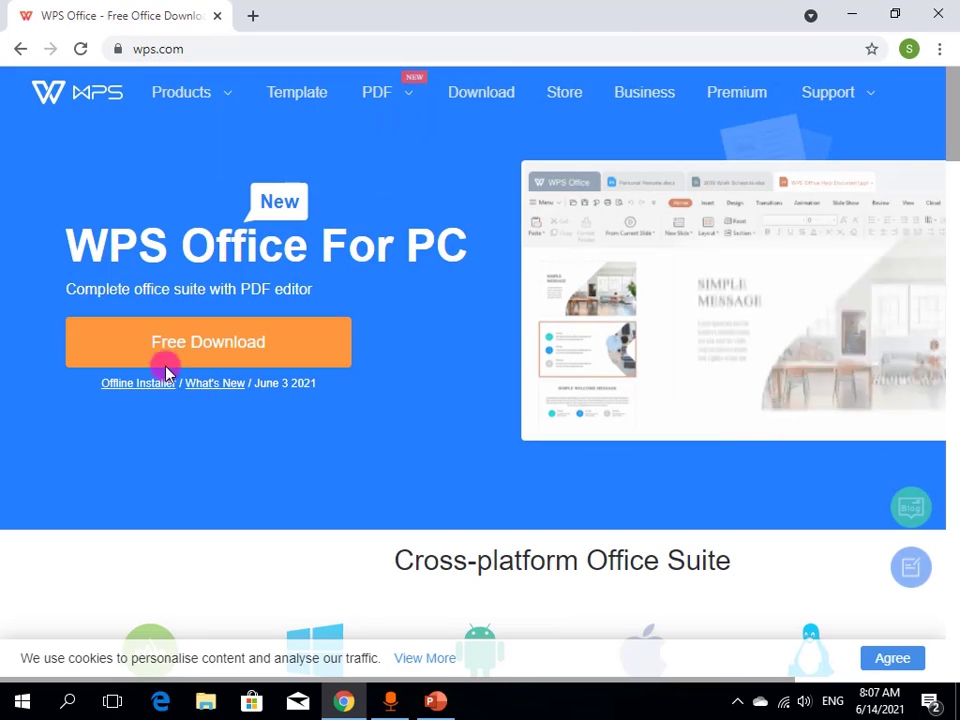
- Download the WPS Office installer for PC and run it from Chrome's download bar
click(217, 355)
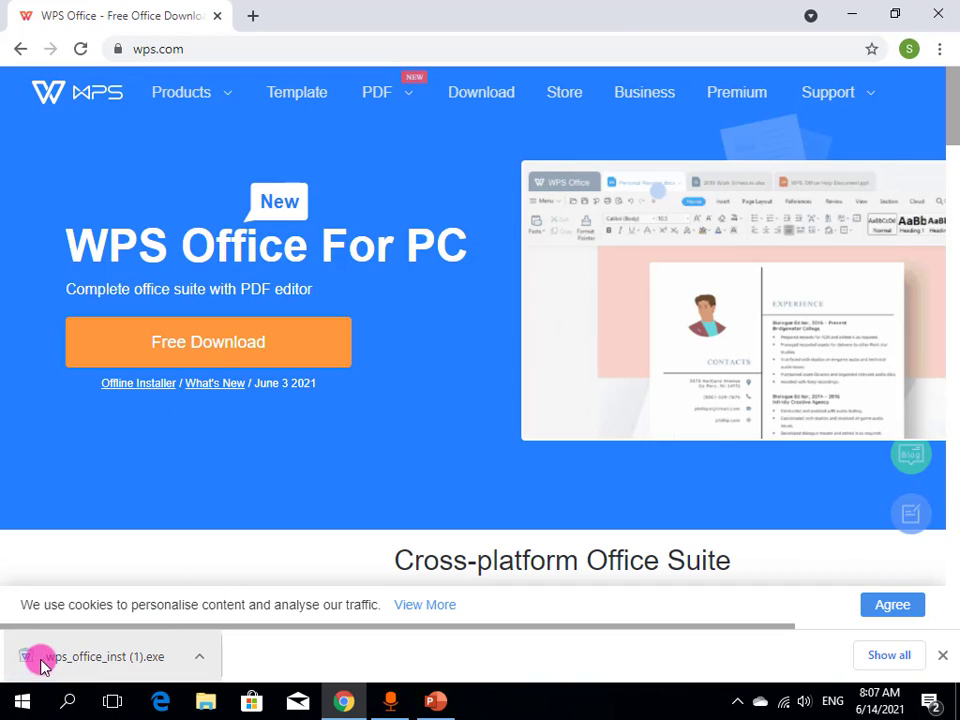
click(198, 658)
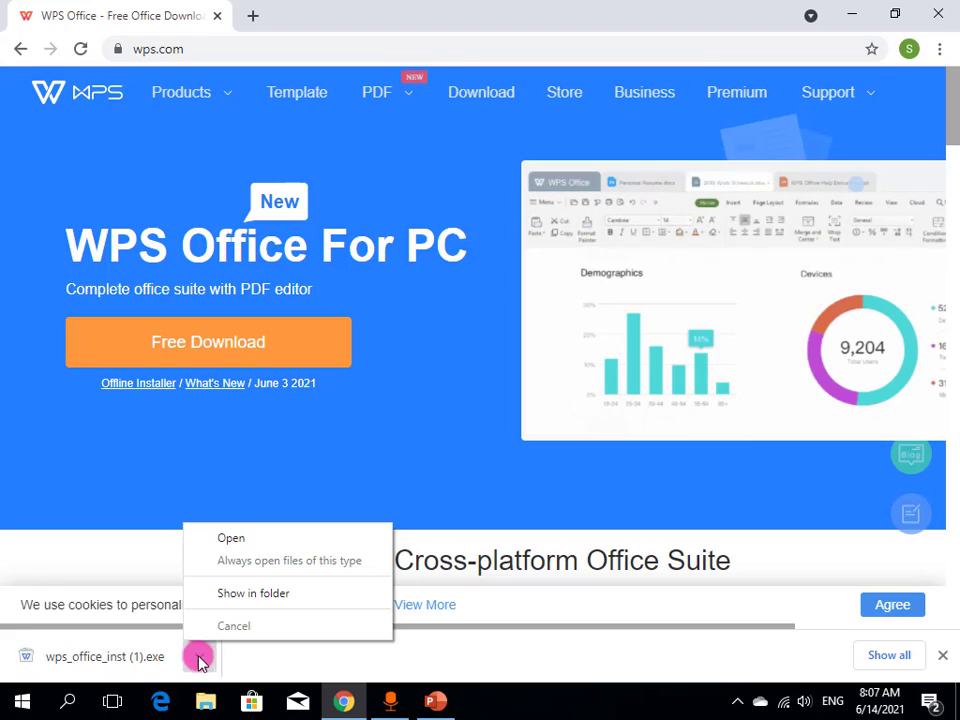
click(252, 541)
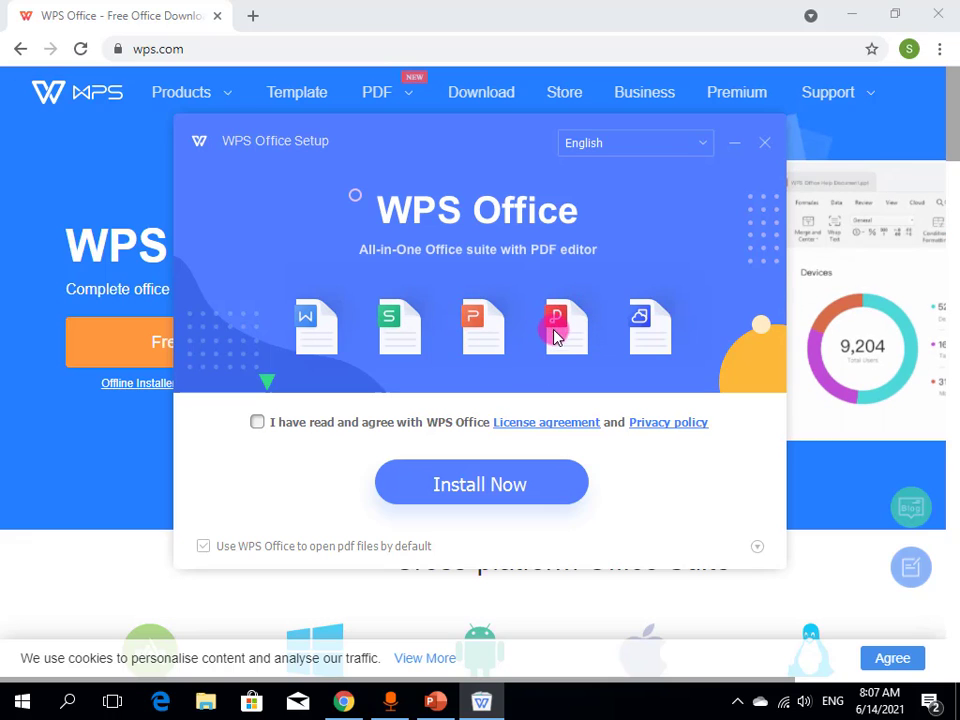
- Accept the license agreement, install WPS Office, then minimize Chrome to reveal the desktop shortcut
click(256, 424)
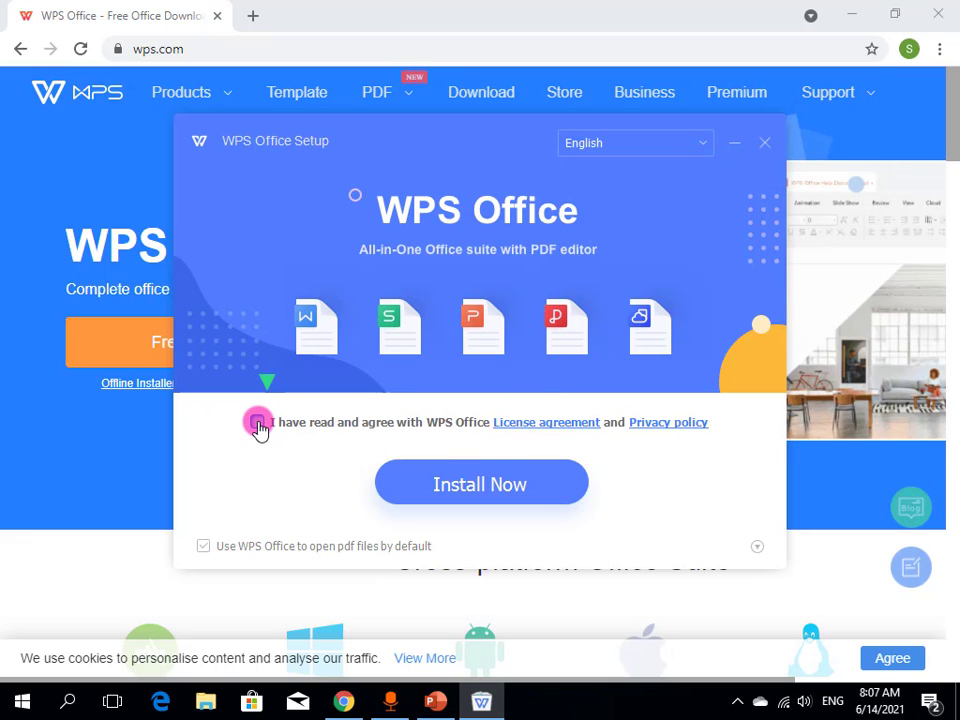
click(485, 500)
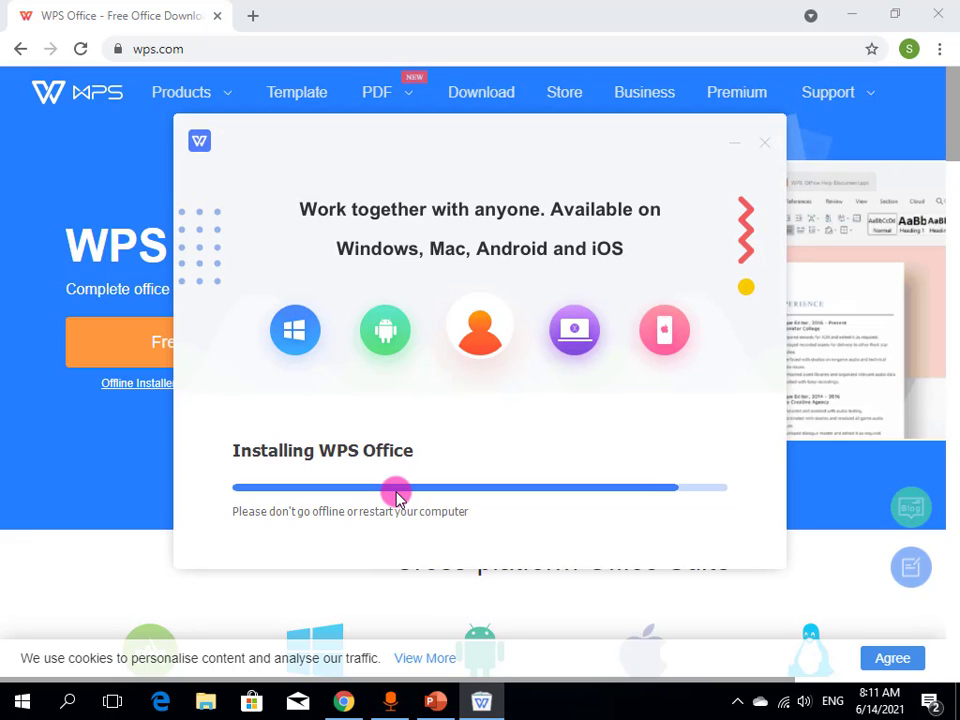
click(650, 625)
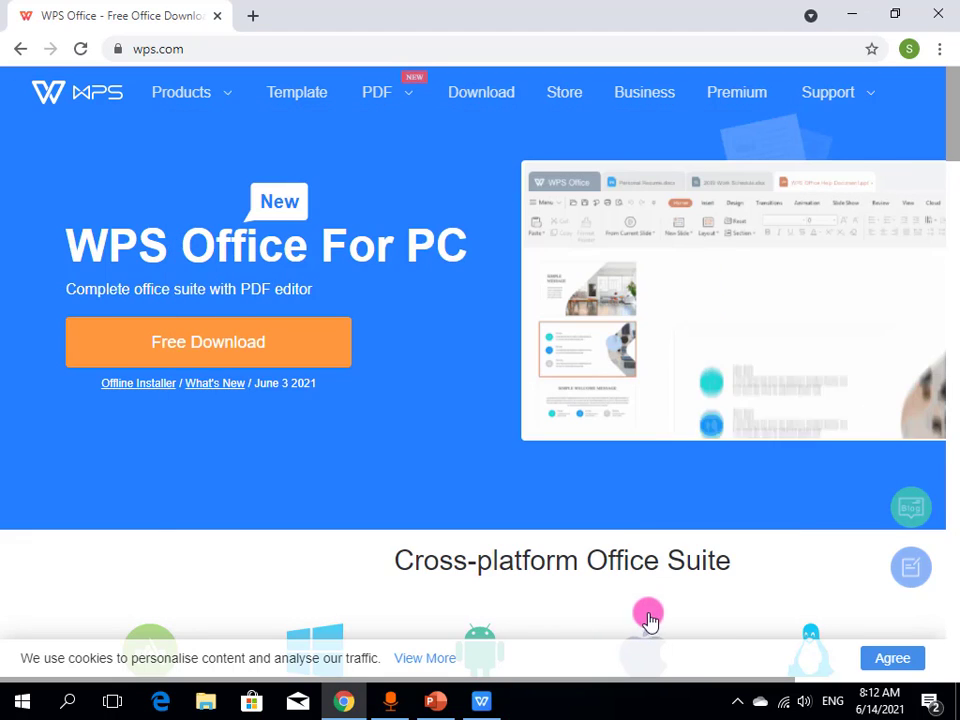
click(855, 14)
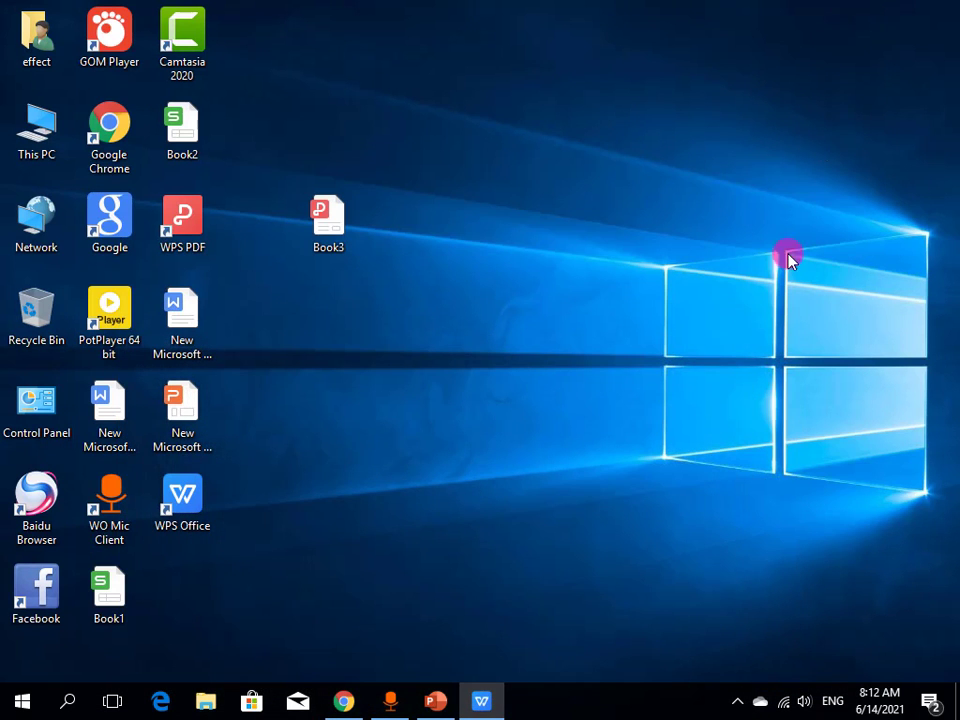
- Launch WPS Office and complete first-run setup in all-in-one mode, accepting the privacy policy
click(22, 708)
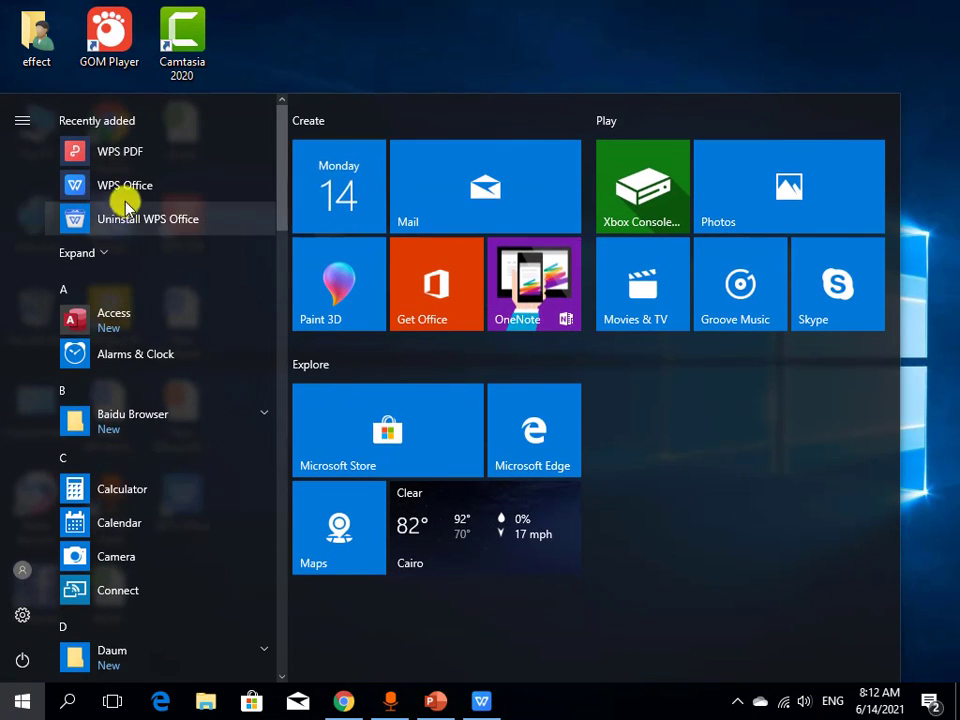
click(107, 187)
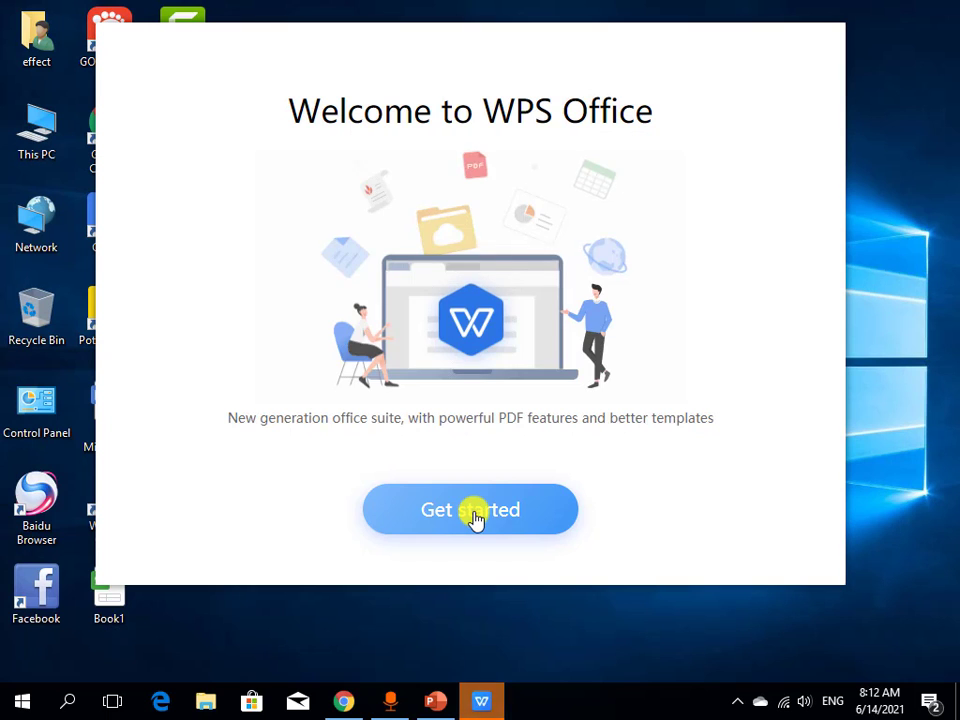
click(472, 514)
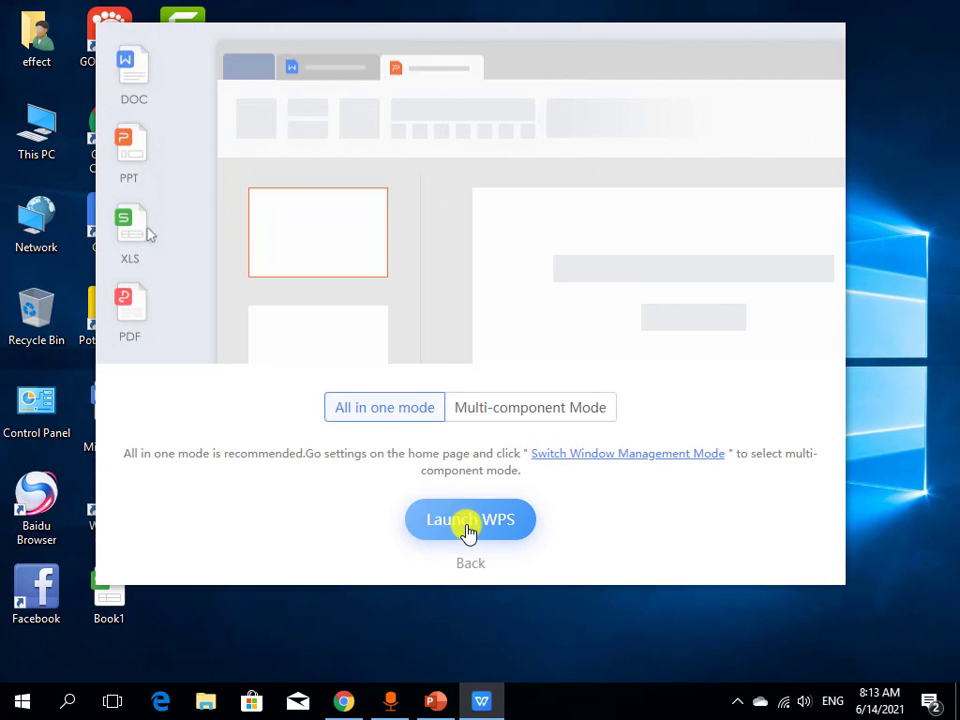
click(467, 527)
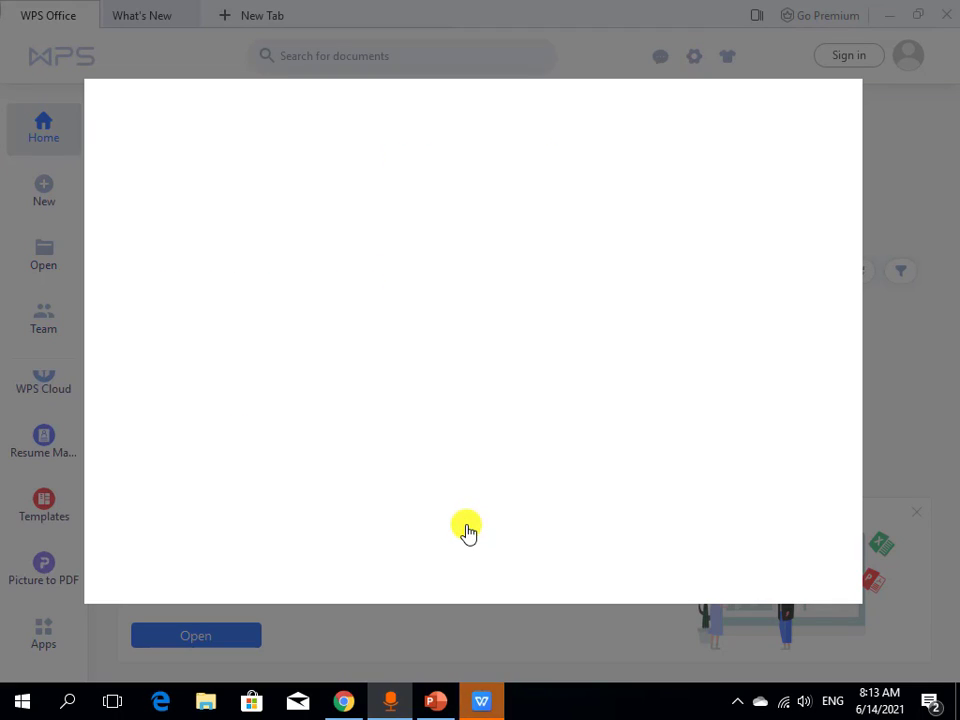
click(597, 543)
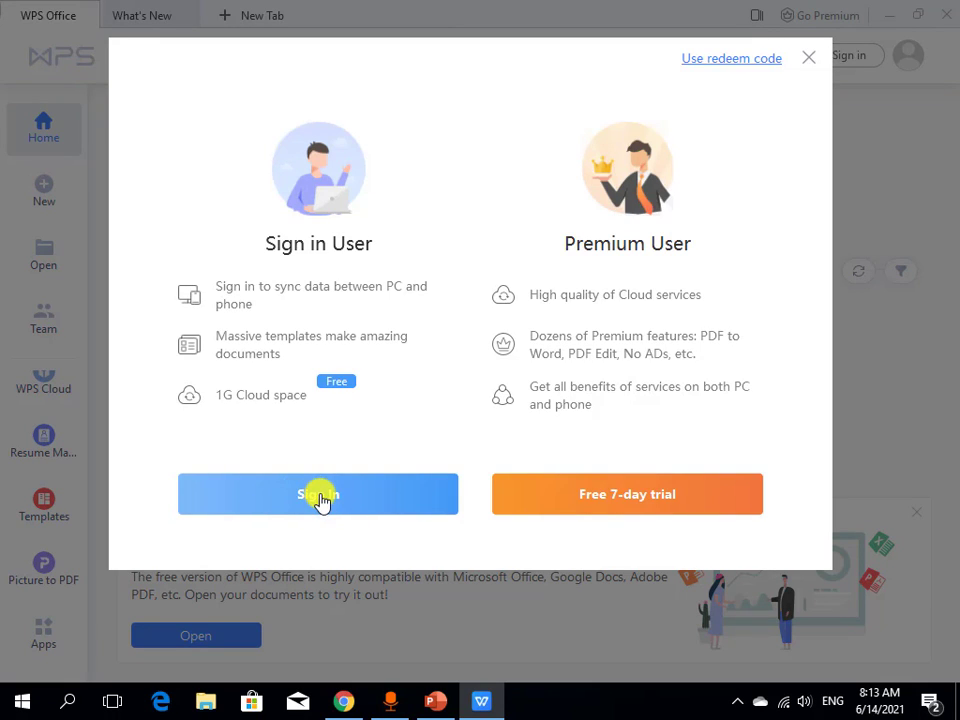
- Sign in with a free WPS account via Google, creating and linking the account in the browser
click(321, 502)
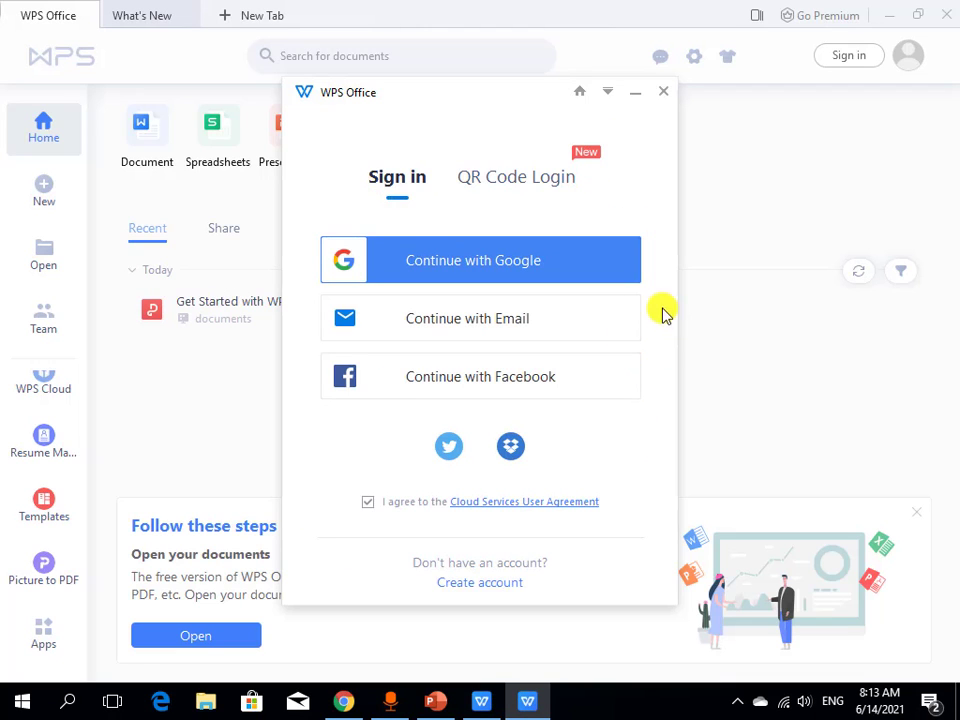
click(566, 268)
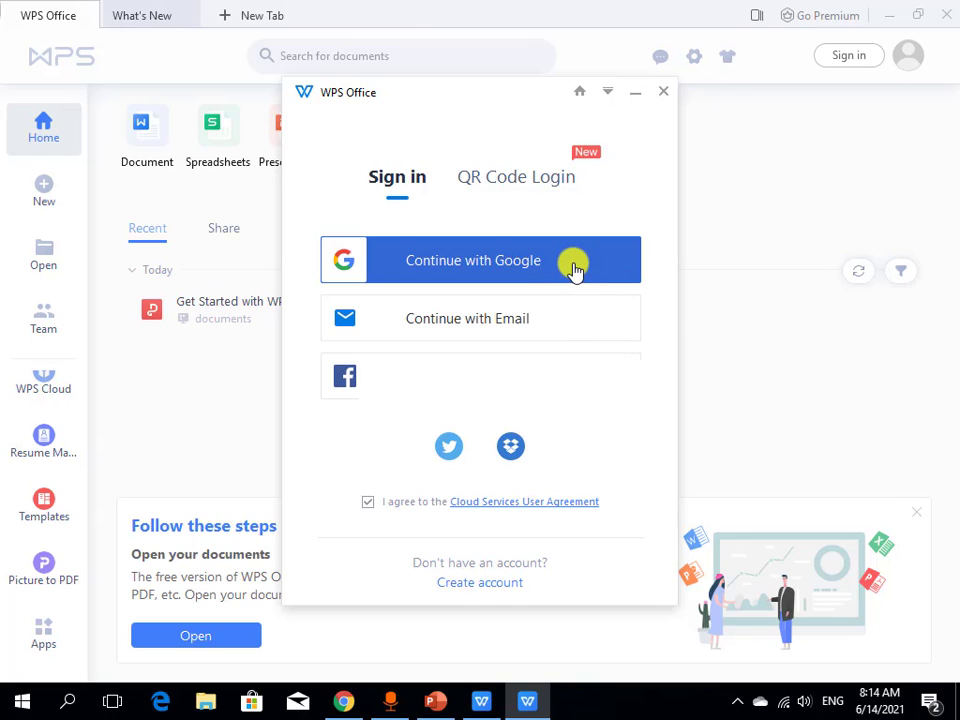
click(545, 261)
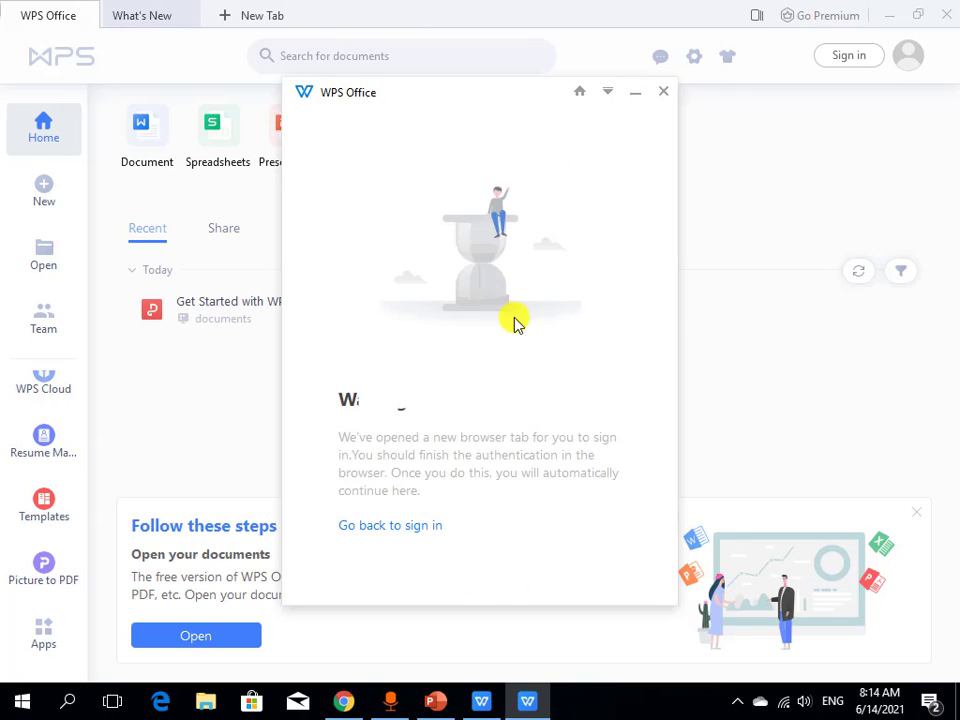
click(507, 323)
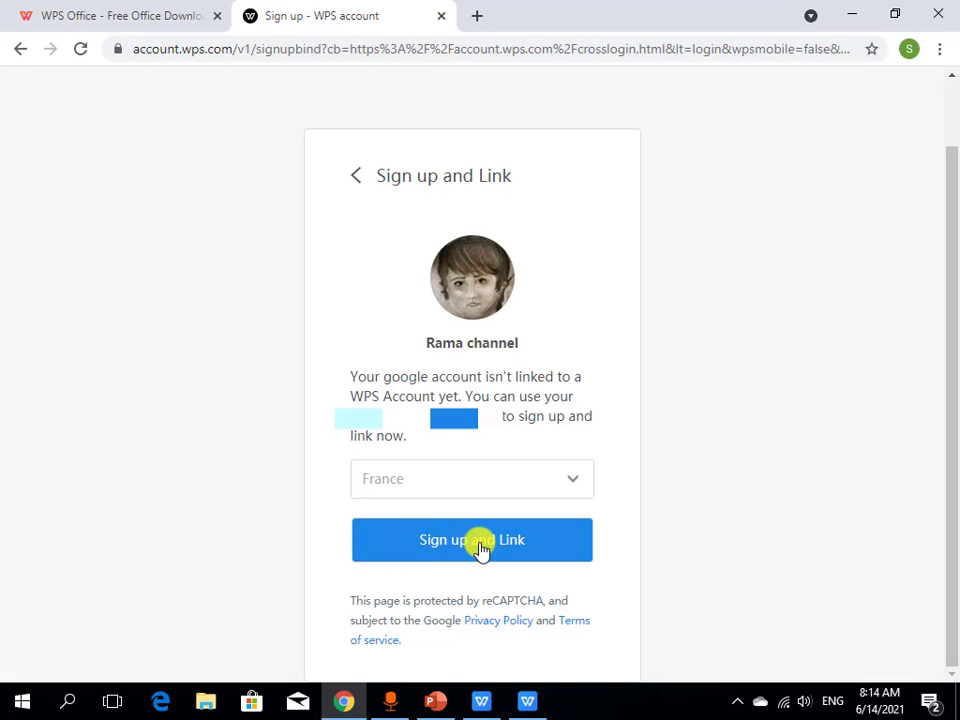
click(479, 545)
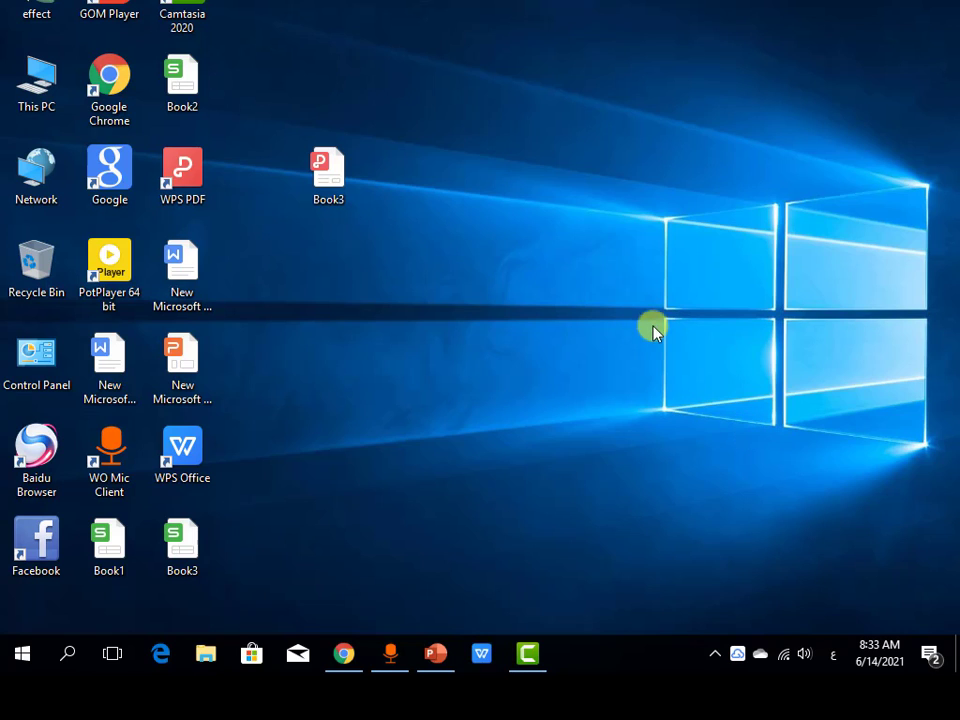
- Open the Book3 PDF from the desktop and scroll through it
click(324, 182)
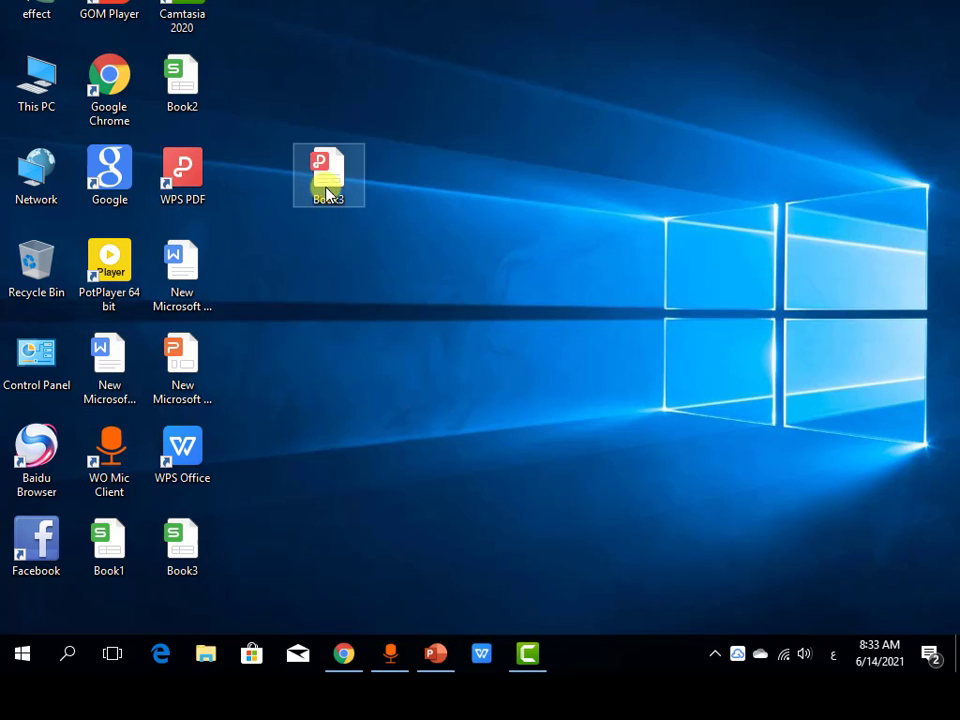
double_click(330, 166)
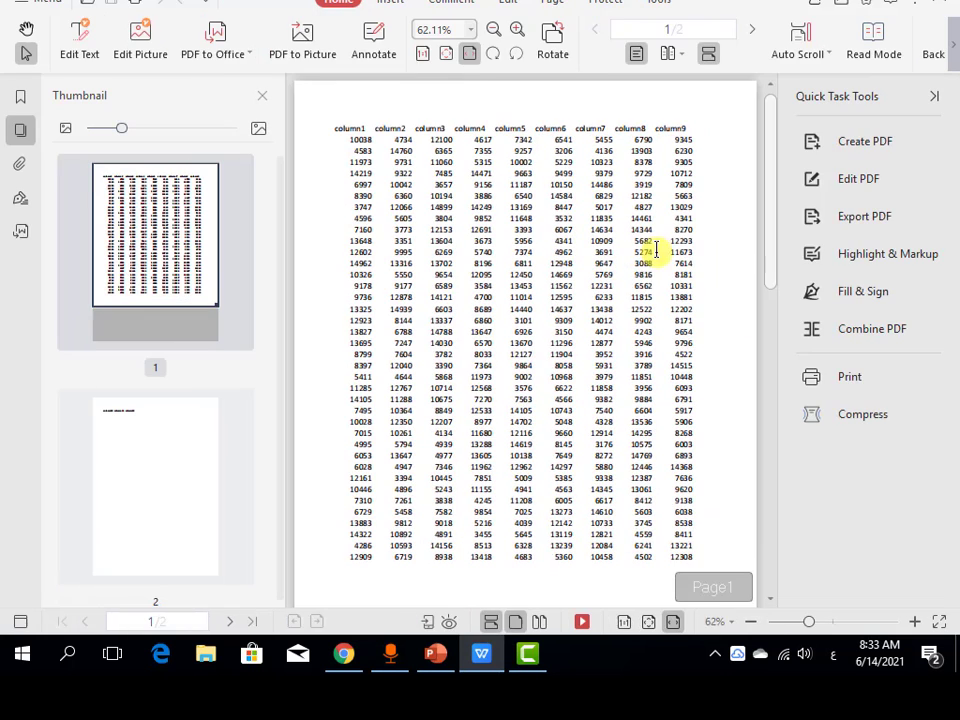
scroll(606, 492, down, 3)
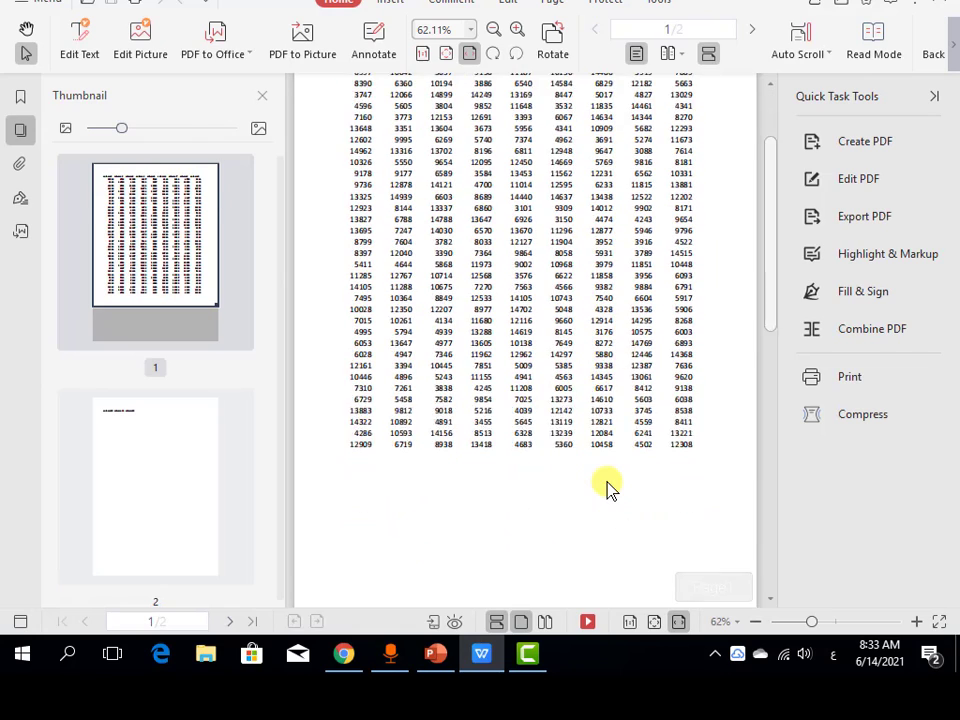
scroll(606, 490, up, 3)
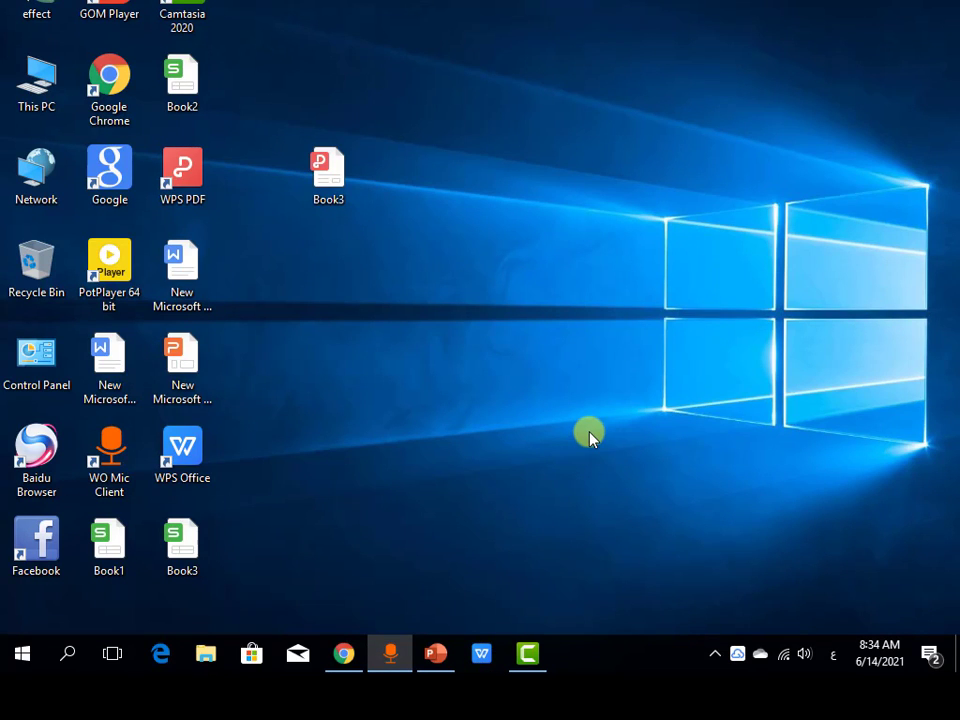
- Launch WPS Office and browse the Desktop folder in its Open page
click(22, 660)
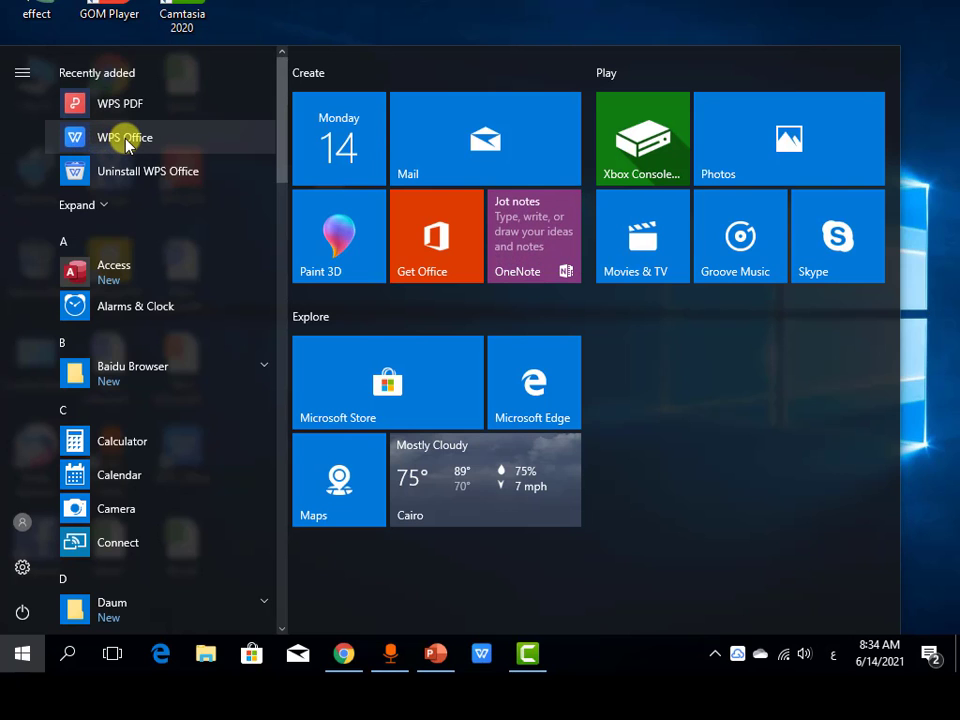
click(125, 140)
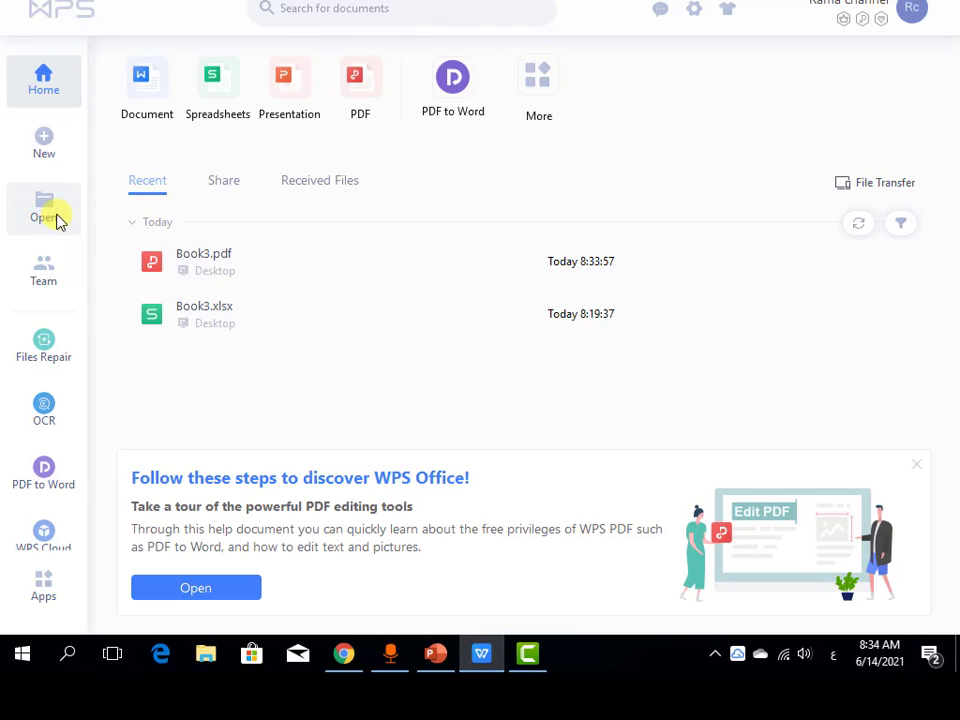
click(50, 208)
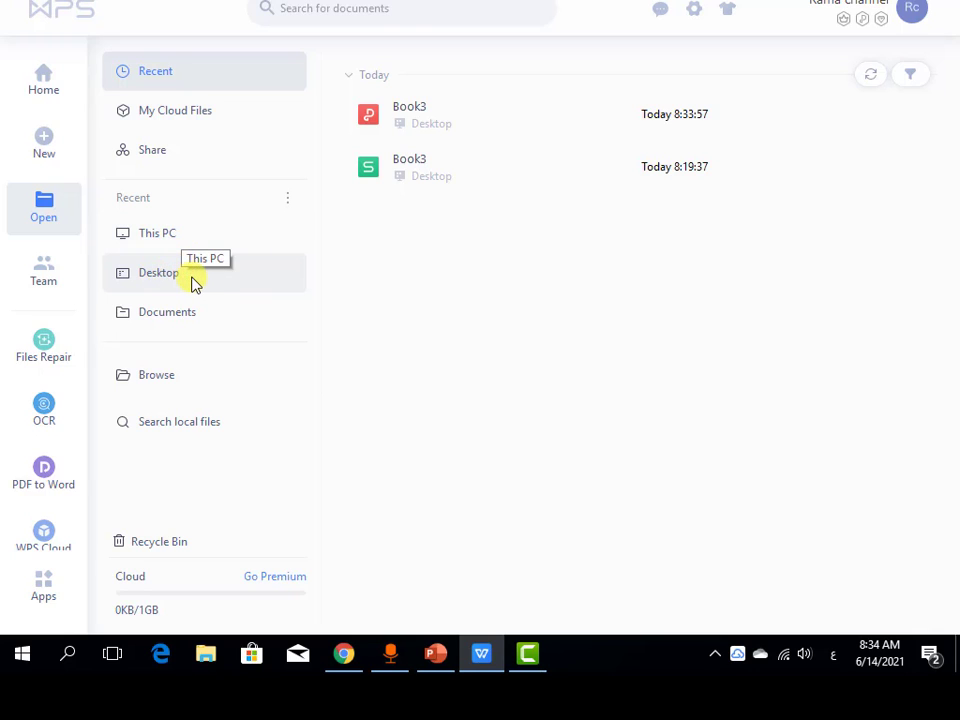
click(191, 279)
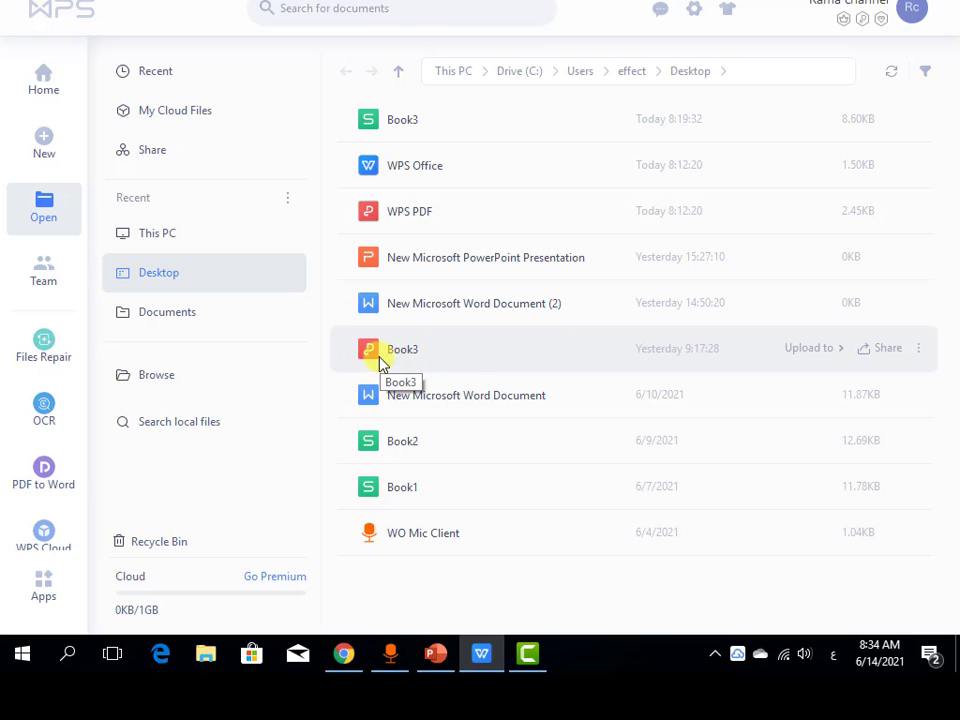
- Open Book3.pdf and export it To Excel as Book3(1).xlsx, dismissing the default-program prompt
double_click(435, 356)
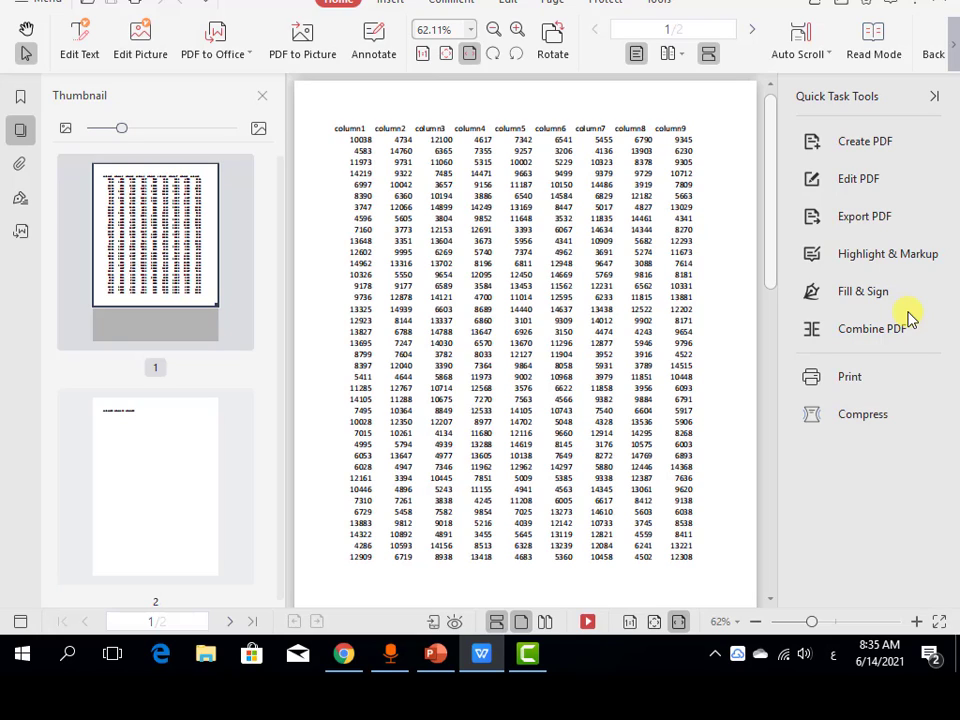
click(874, 228)
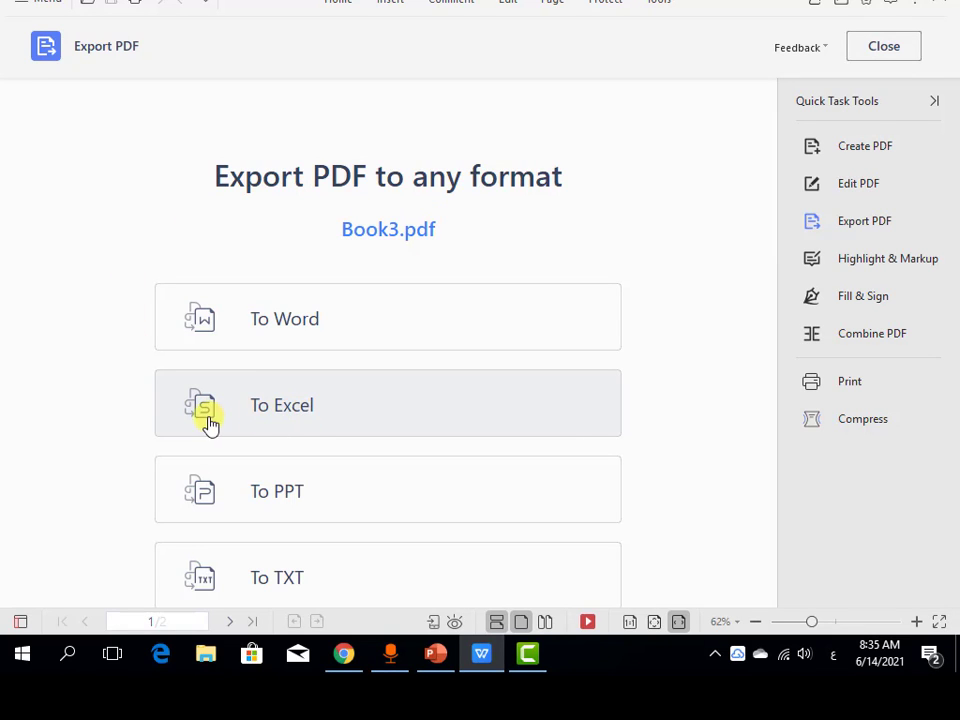
click(325, 410)
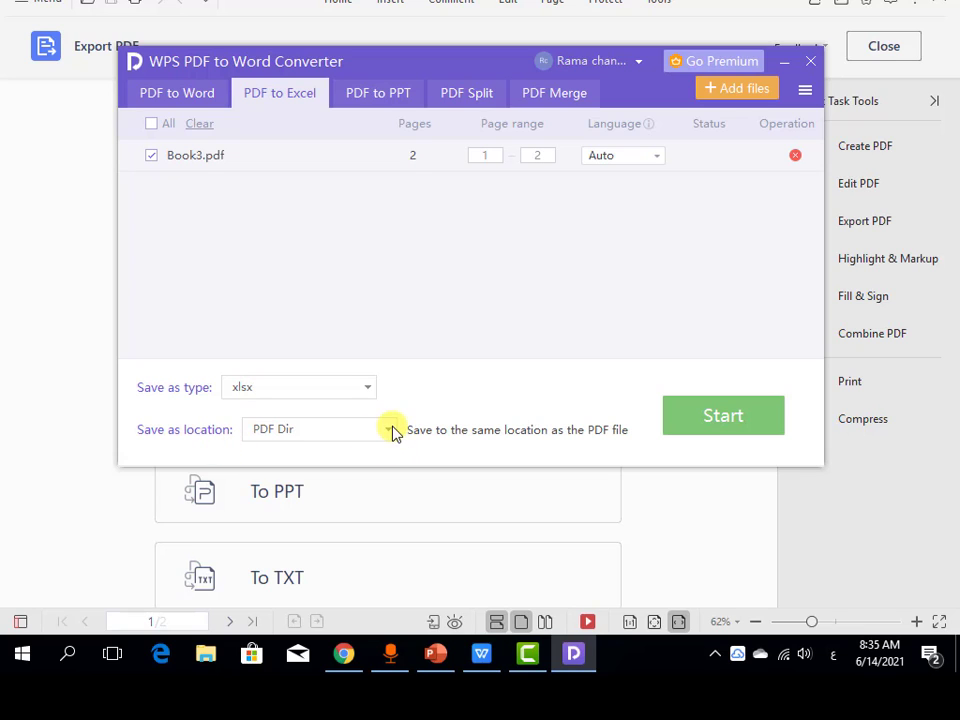
click(729, 425)
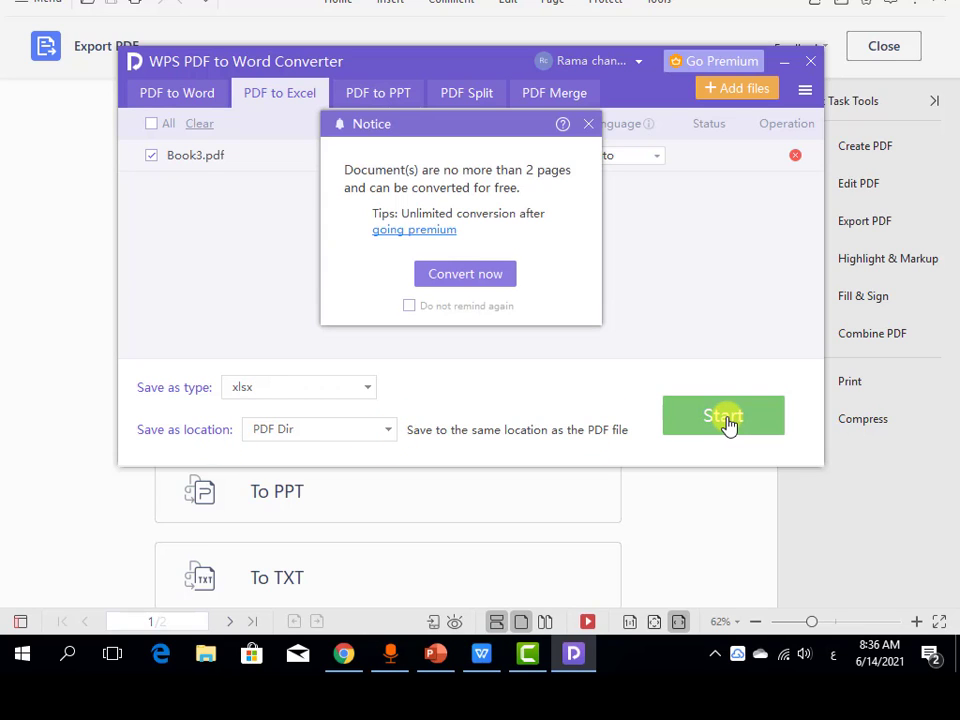
click(465, 276)
click(706, 180)
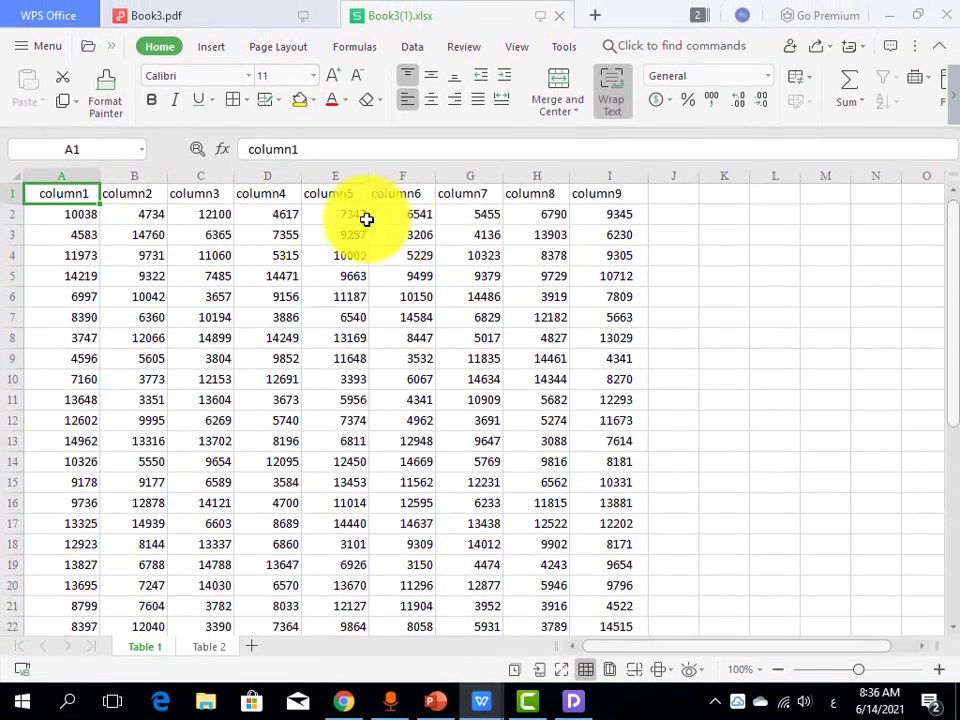
- Replace the 9345 in cell I2 with 12154
scroll(587, 515, down, 3)
scroll(587, 515, down, 2)
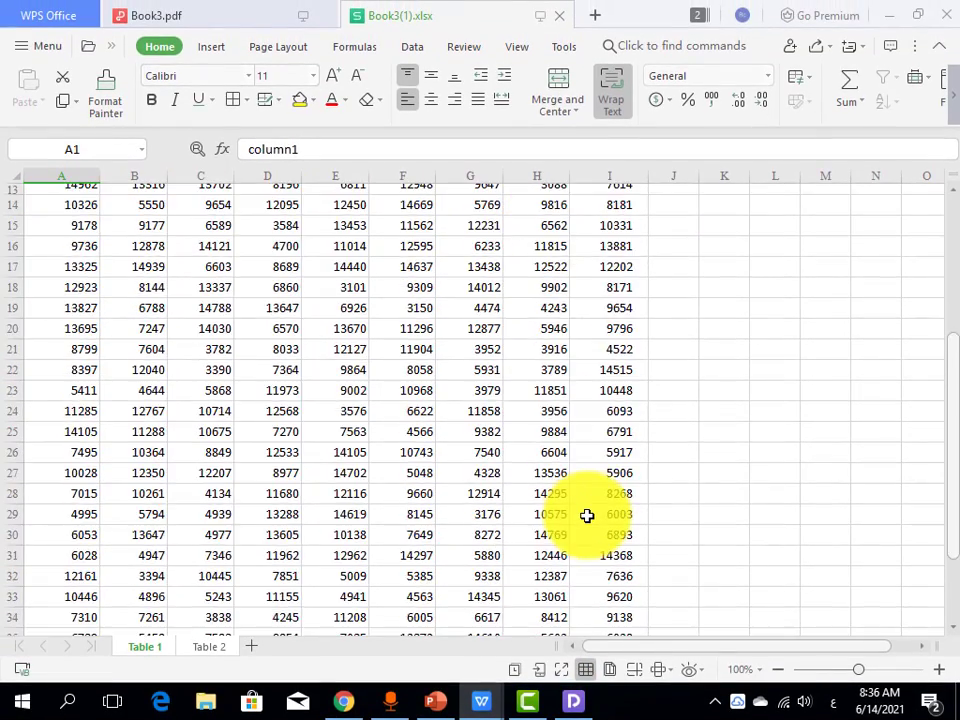
scroll(587, 515, down, 4)
scroll(587, 515, down, 3)
scroll(587, 513, up, 5)
scroll(587, 513, up, 7)
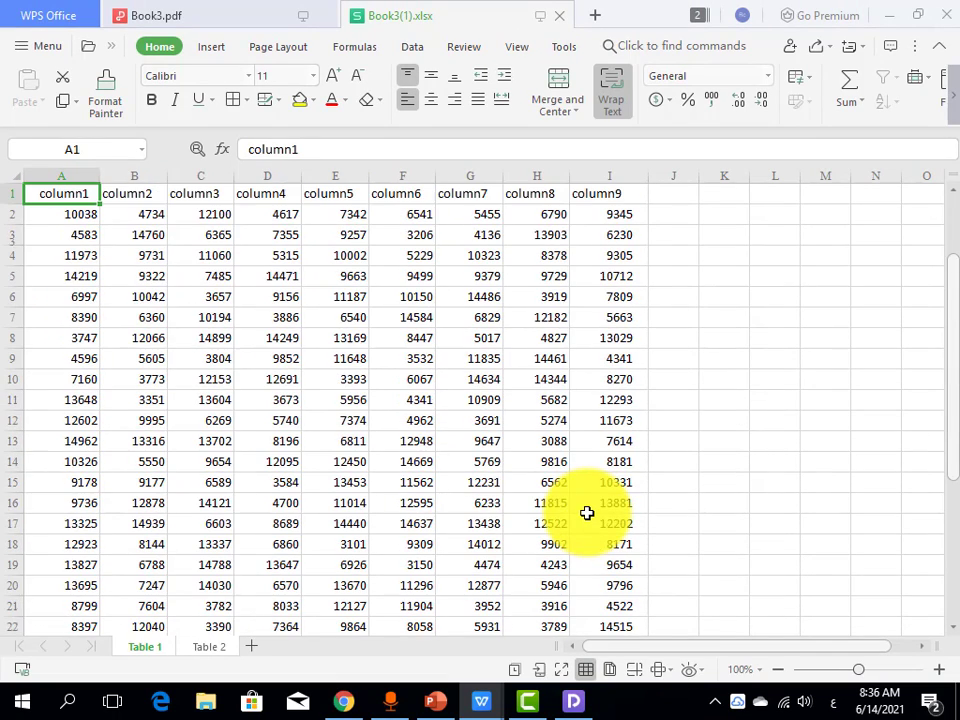
click(608, 216)
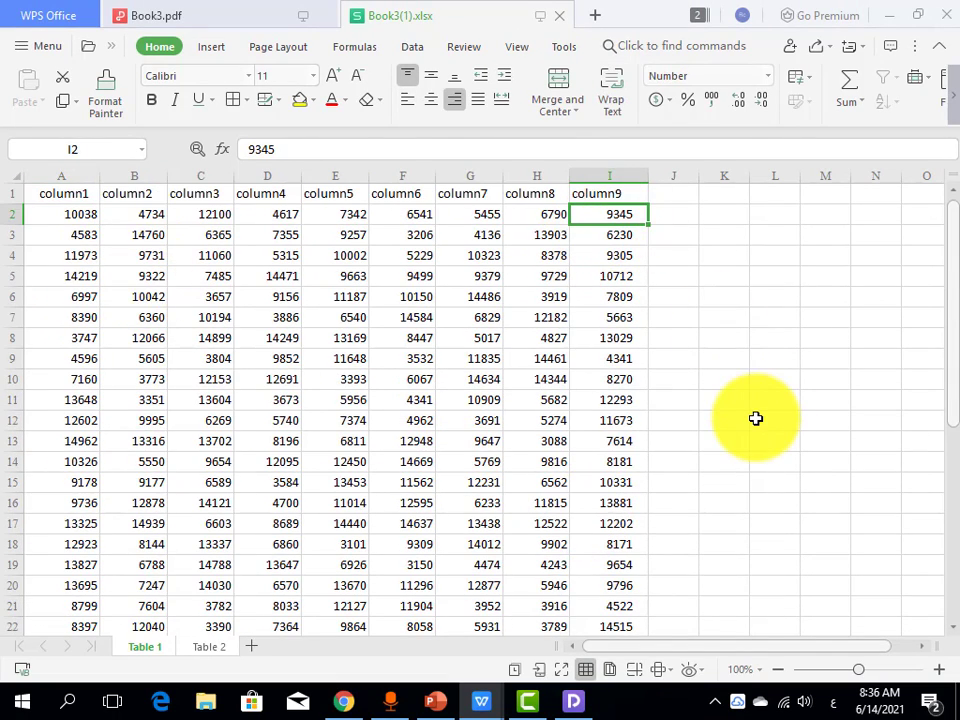
key(Delete)
text(1215)
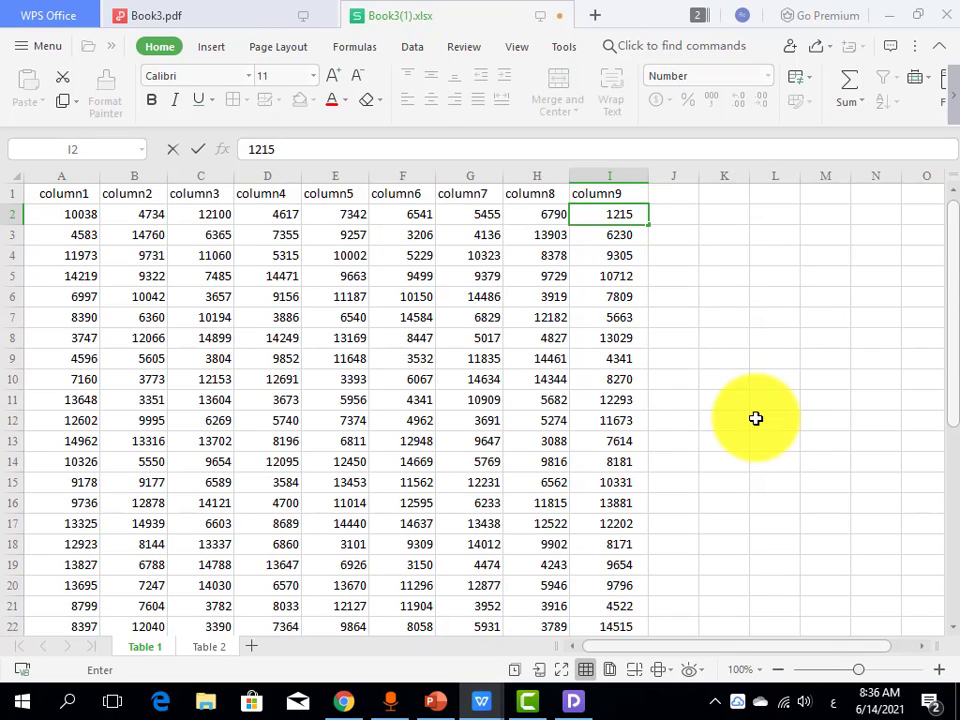
text(4)
click(583, 250)
- Overwrite cell I2 with the Arabic text 'نثبلمبلماسينتب'
click(615, 210)
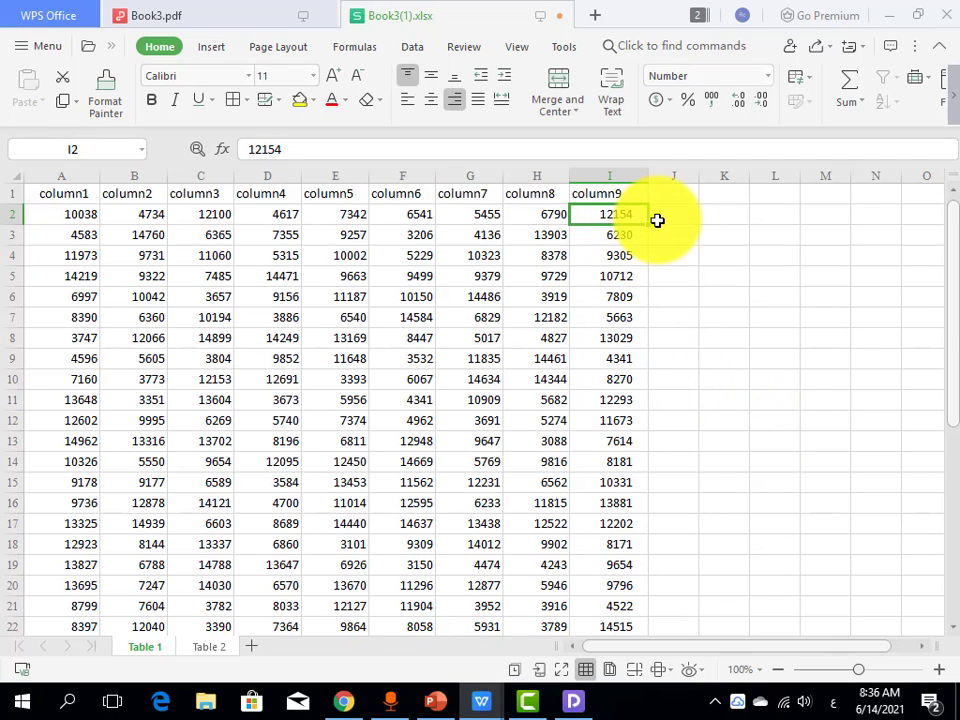
text(نثبلمبلماسينتب)
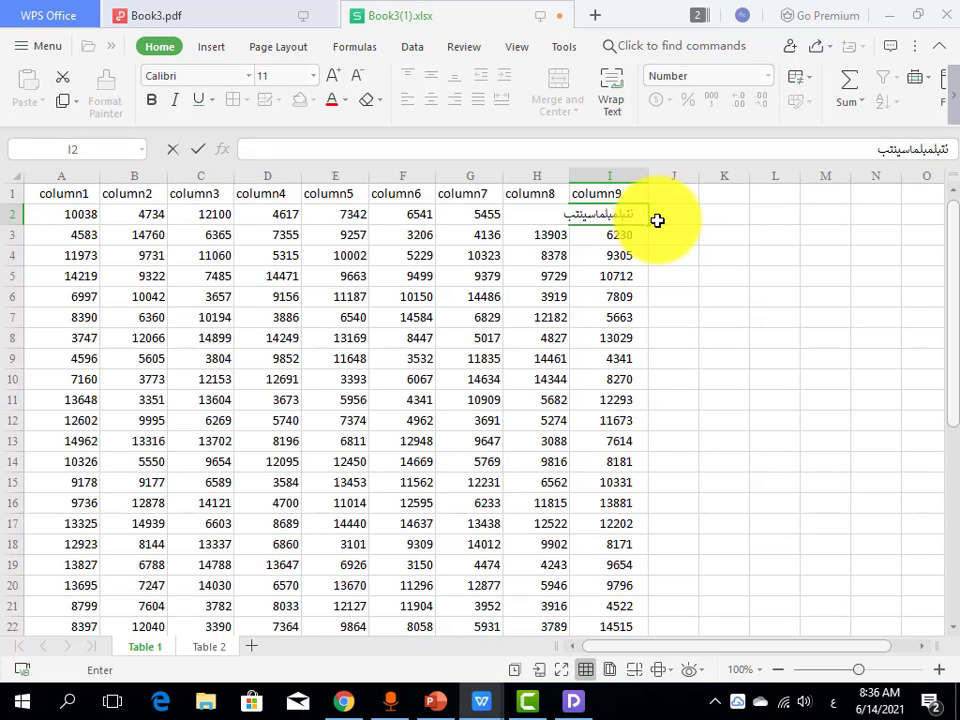
key(Return)
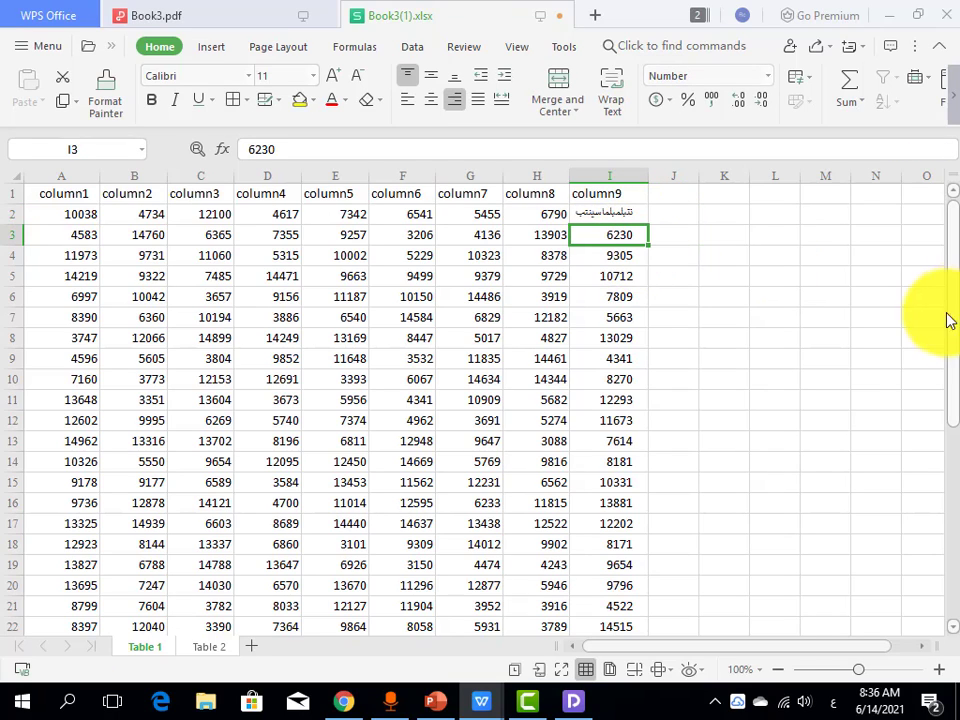